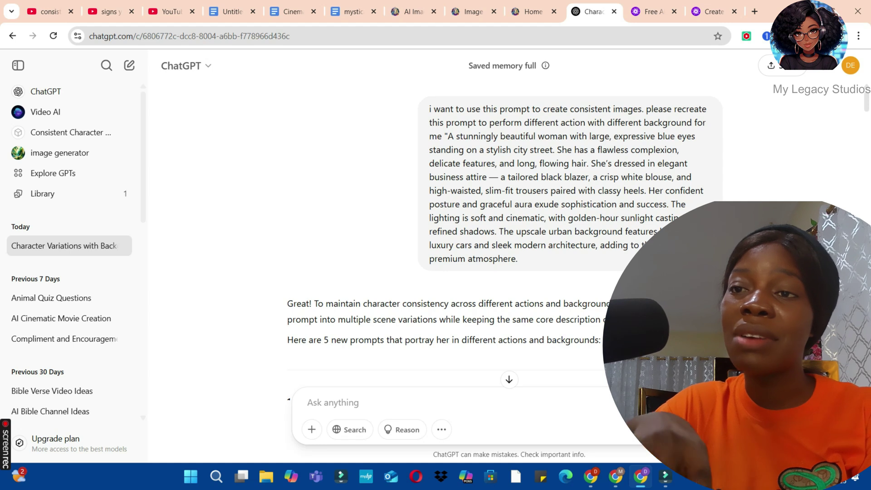
# Scroll through the five scene prompts and select the Walking Through a Rainy City Night prompt text.
pyautogui.scroll(-3, 1, 102)
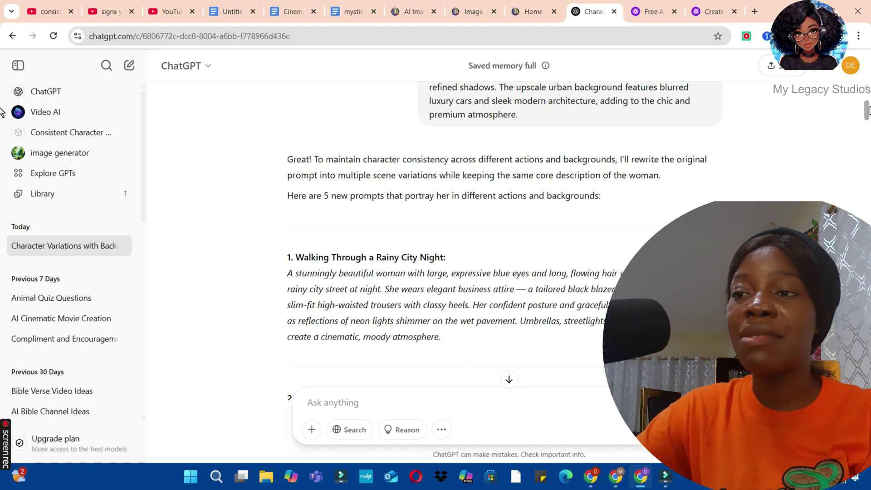
pyautogui.moveTo(868, 111); pyautogui.dragTo(868, 139)
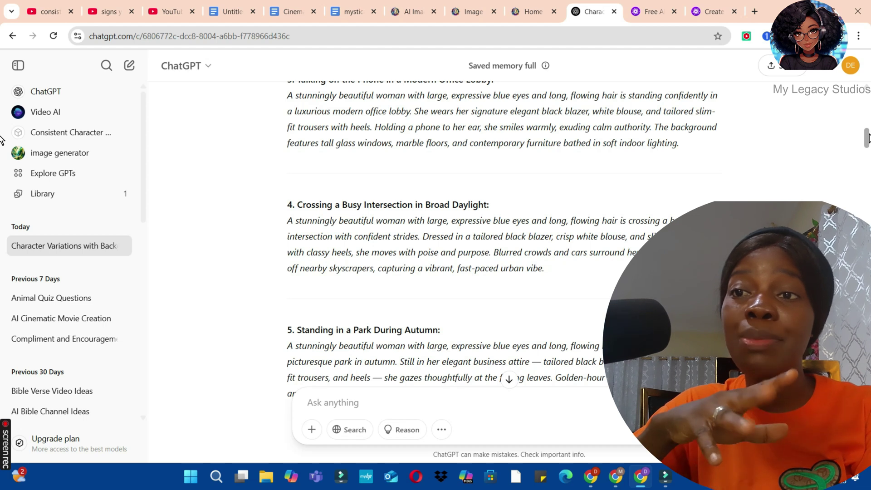
pyautogui.moveTo(869, 138); pyautogui.dragTo(868, 101)
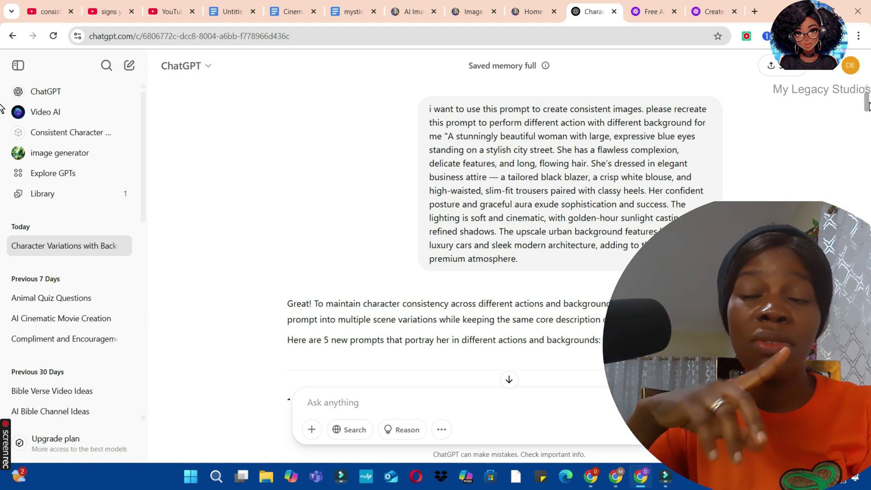
pyautogui.scroll(-5, 868, 106)
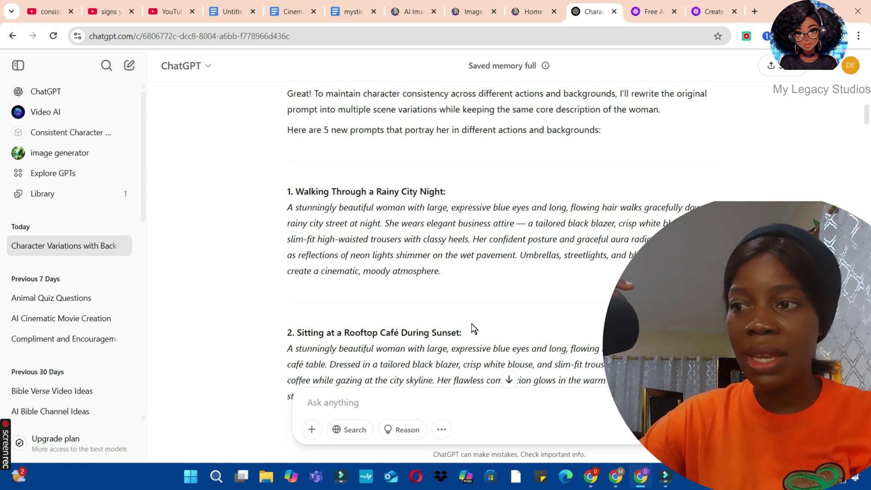
pyautogui.scroll(-5, 454, 227)
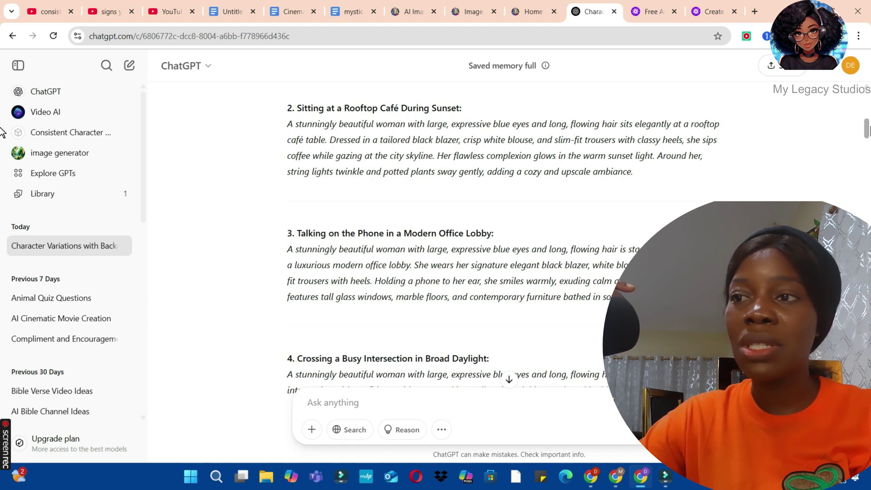
pyautogui.scroll(-5, 2, 131)
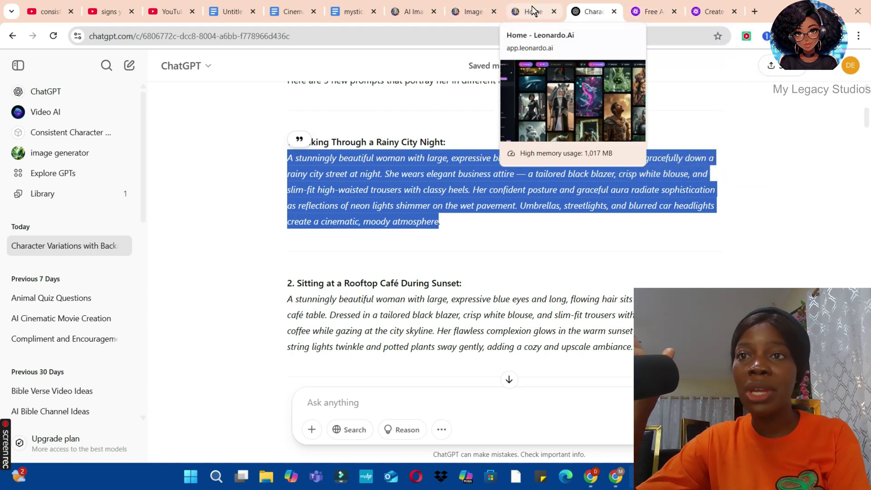
# Search Google for 'leonardo ai' in a new tab and open the Leonardo.Ai app dashboard.
pyautogui.click(755, 11)
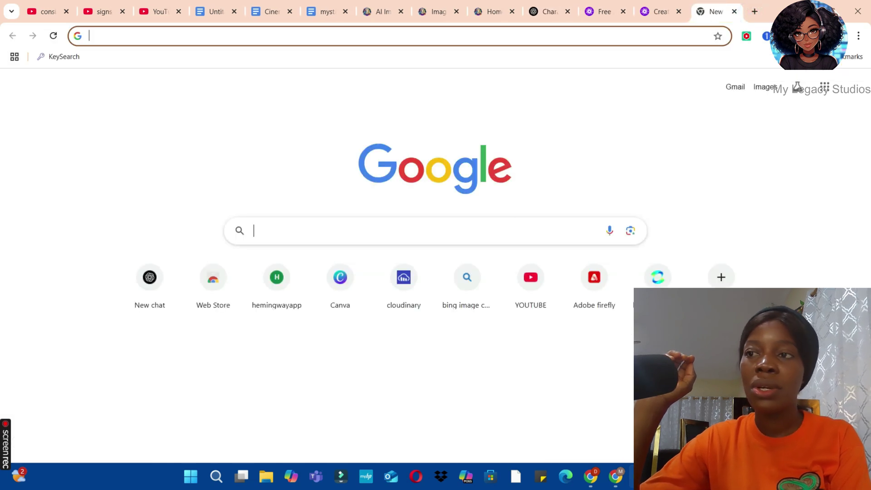
pyautogui.click(345, 231)
pyautogui.click(298, 285)
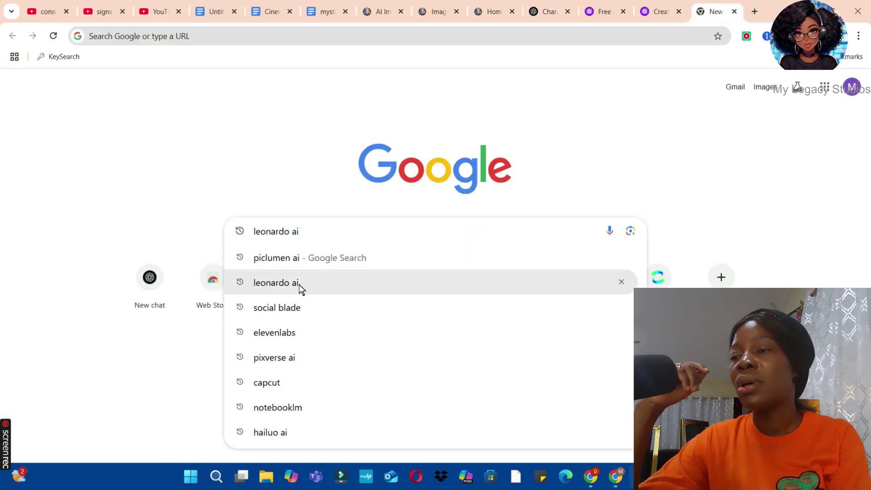
pyautogui.click(298, 284)
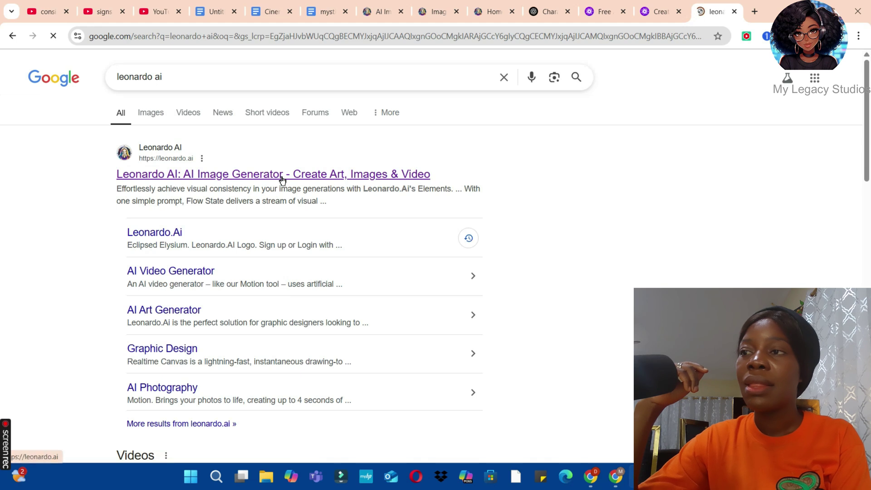
pyautogui.click(282, 180)
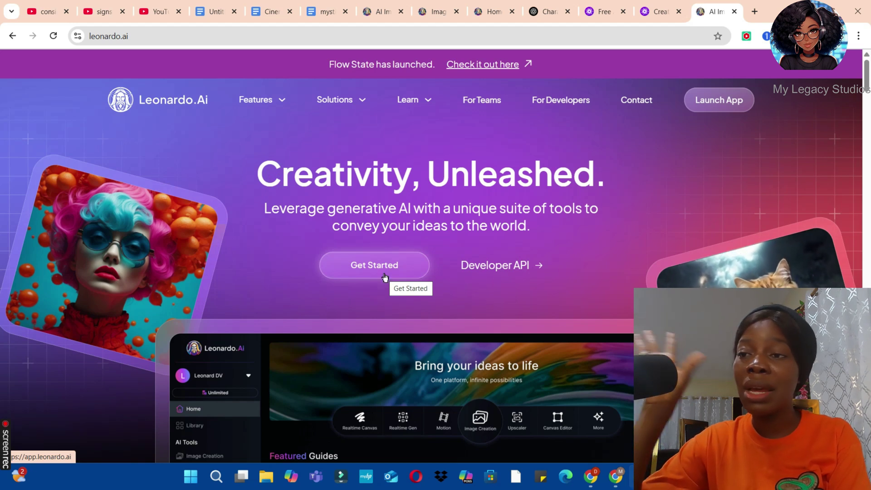
pyautogui.click(385, 278)
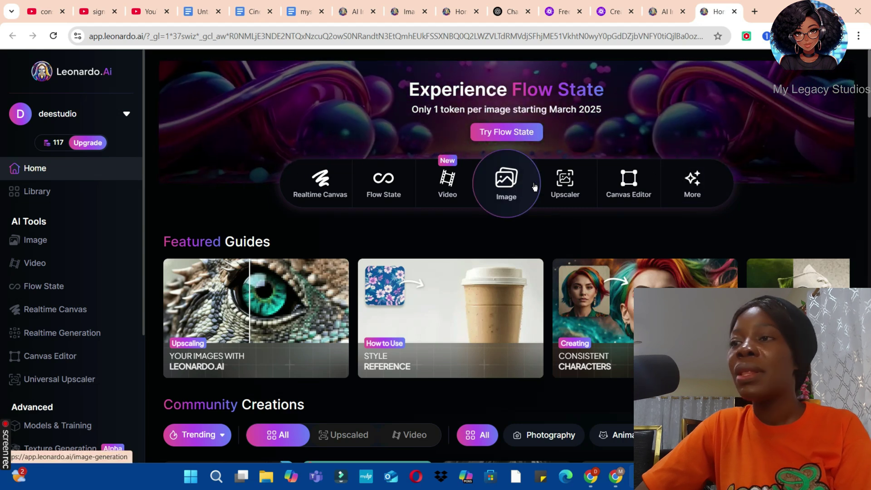
# Open Image generation, keep the Flux Schnell model, and return to 16:9 after trying Mobile 9:16.
pyautogui.click(509, 178)
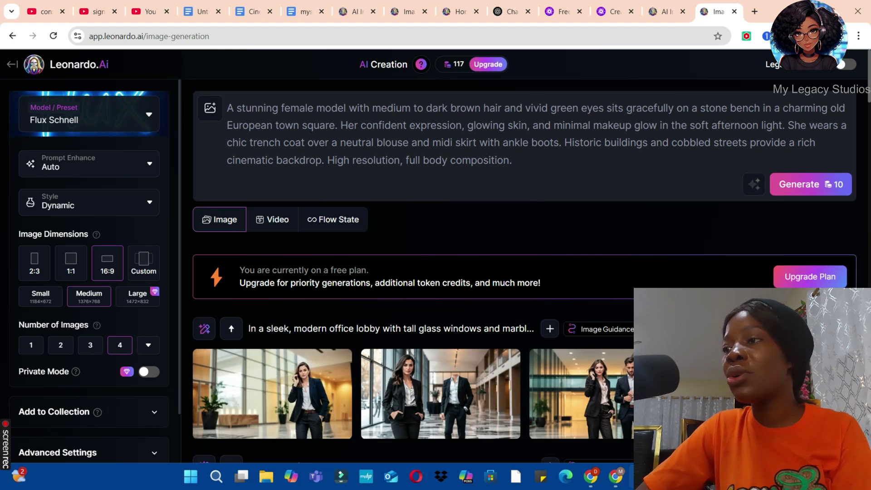
pyautogui.click(151, 115)
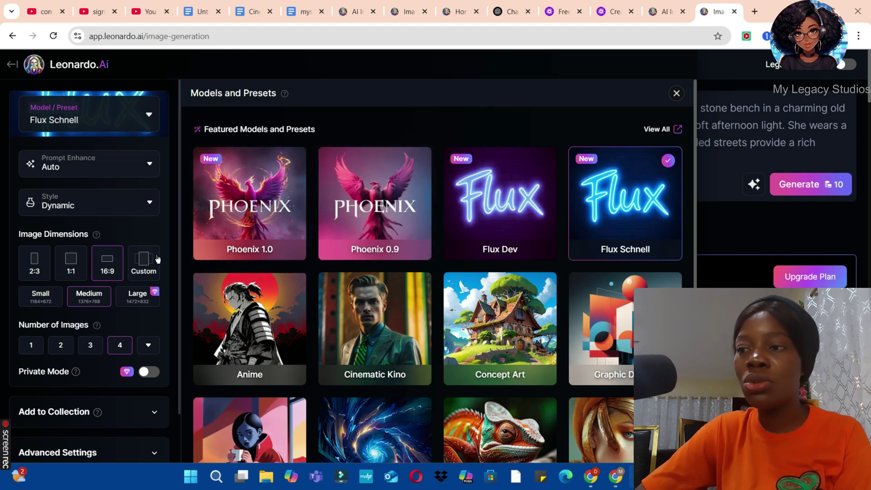
pyautogui.click(143, 276)
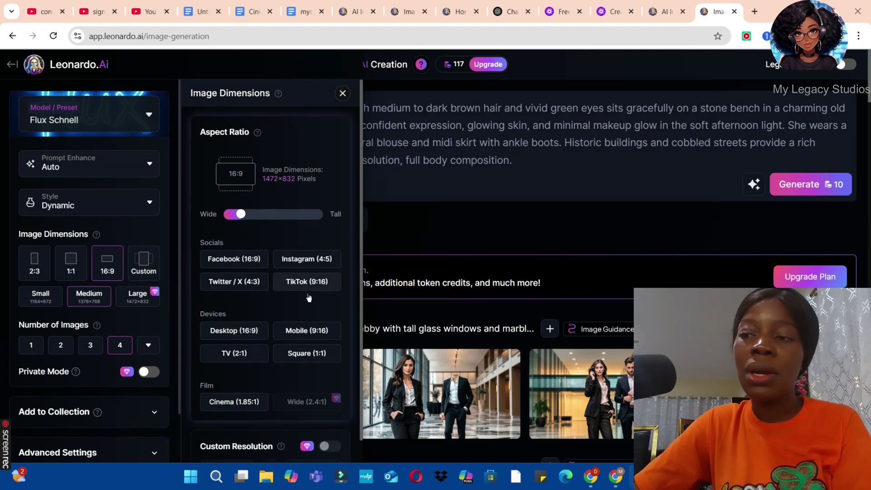
pyautogui.click(318, 336)
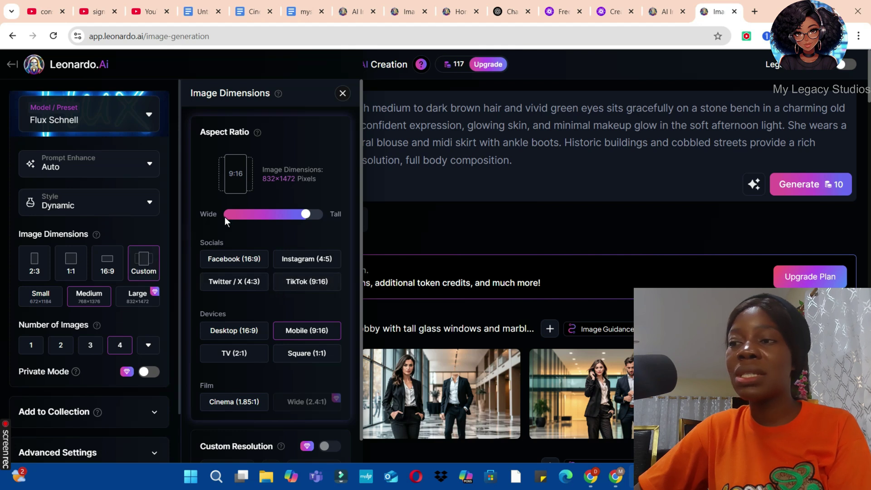
pyautogui.click(111, 260)
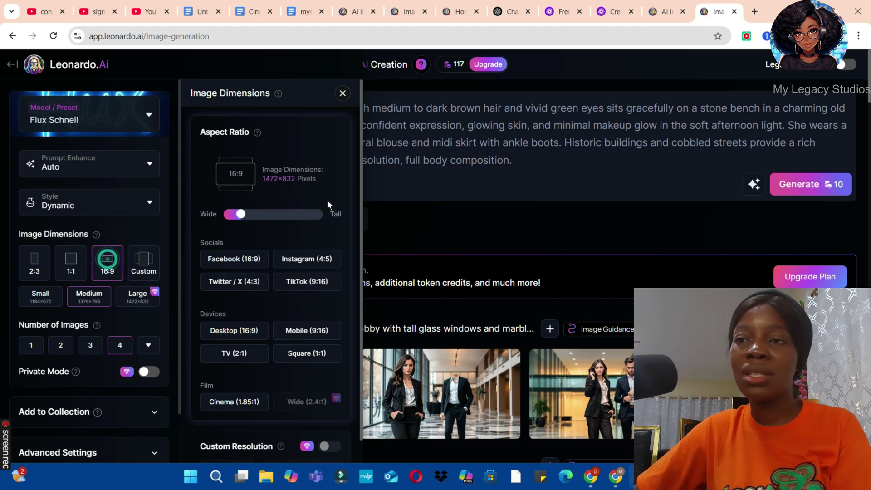
pyautogui.click(376, 184)
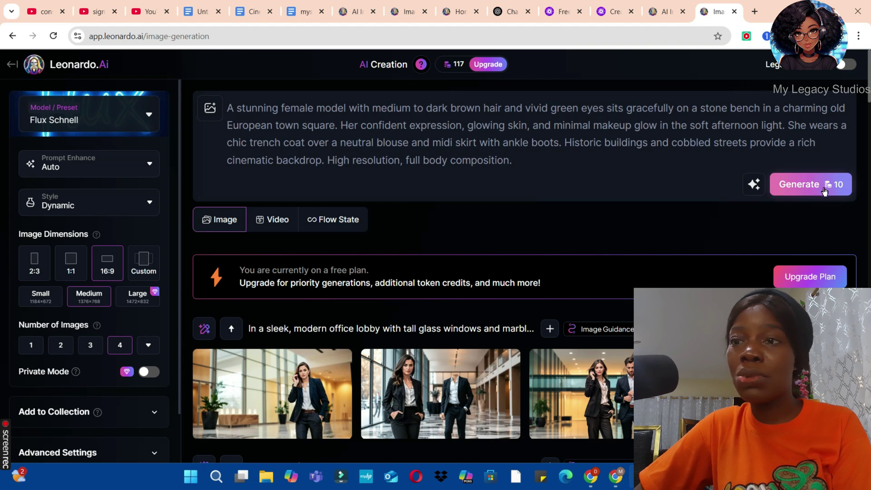
pyautogui.scroll(-1, 825, 191)
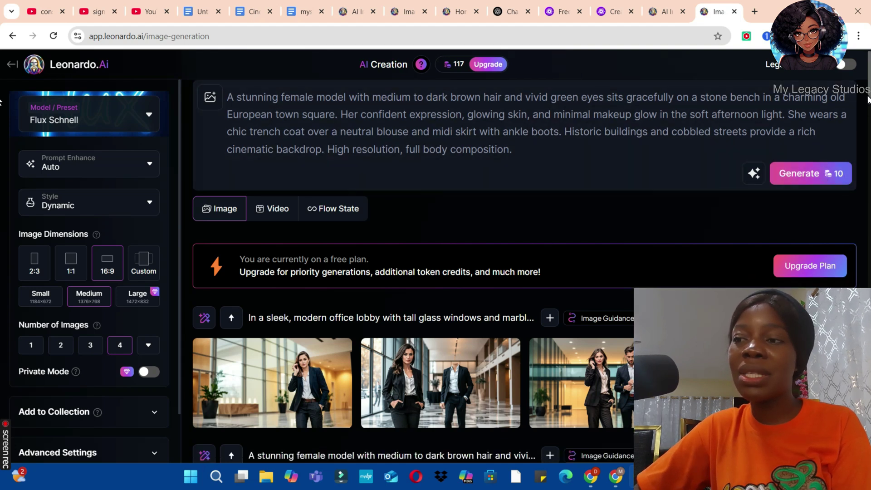
pyautogui.scroll(-8, 864, 156)
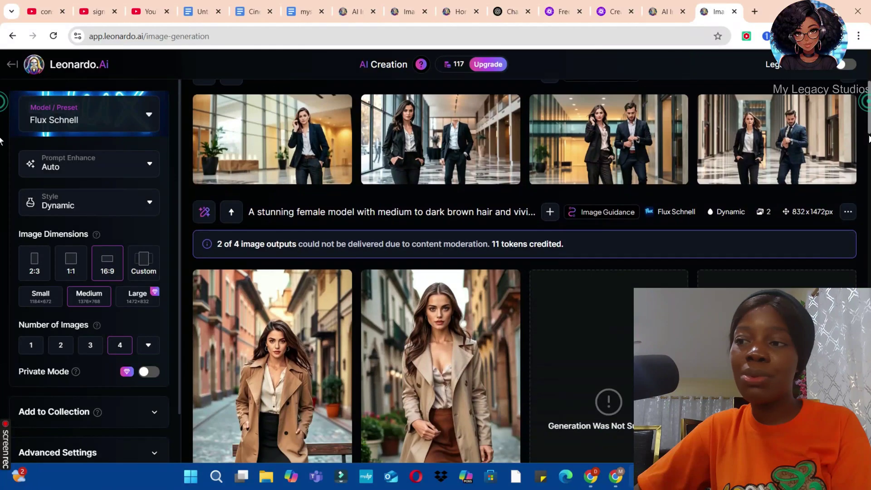
pyautogui.scroll(-1, 864, 156)
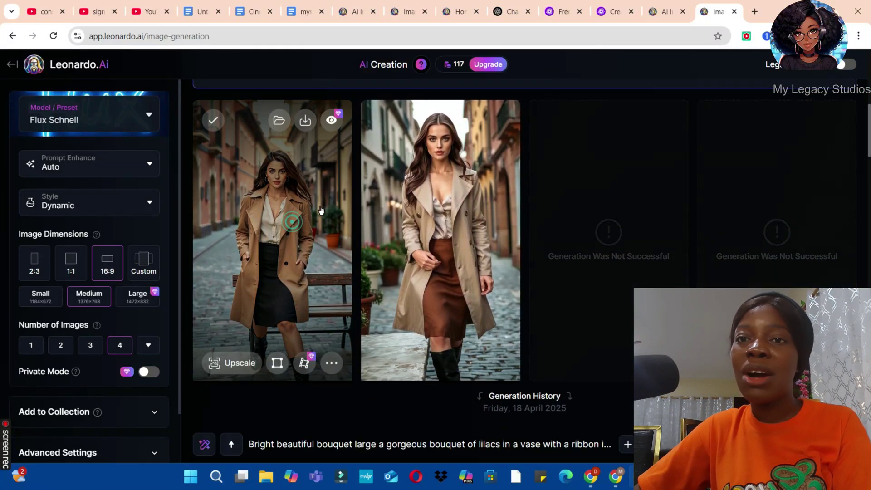
pyautogui.click(295, 221)
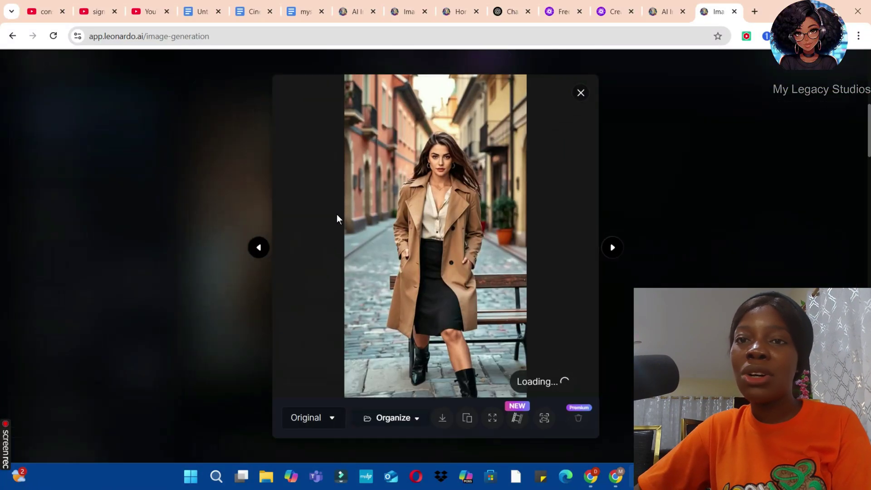
pyautogui.click(581, 92)
pyautogui.scroll(1, 867, 121)
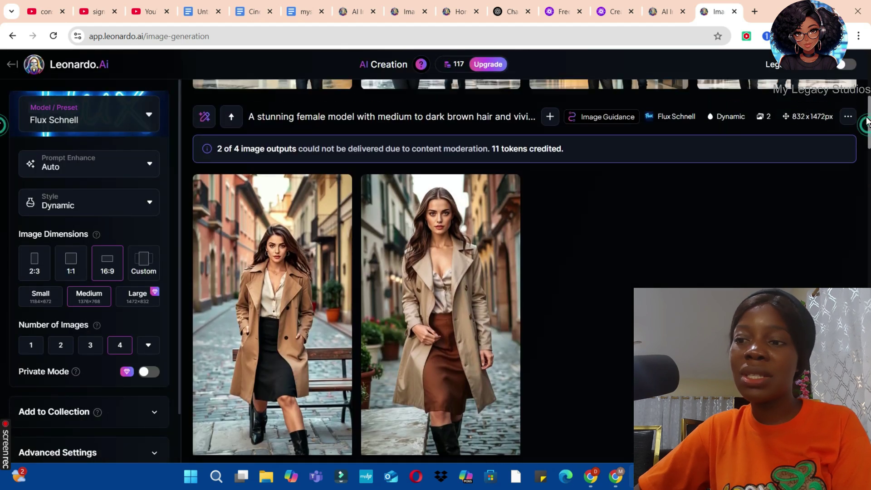
pyautogui.scroll(3, 867, 120)
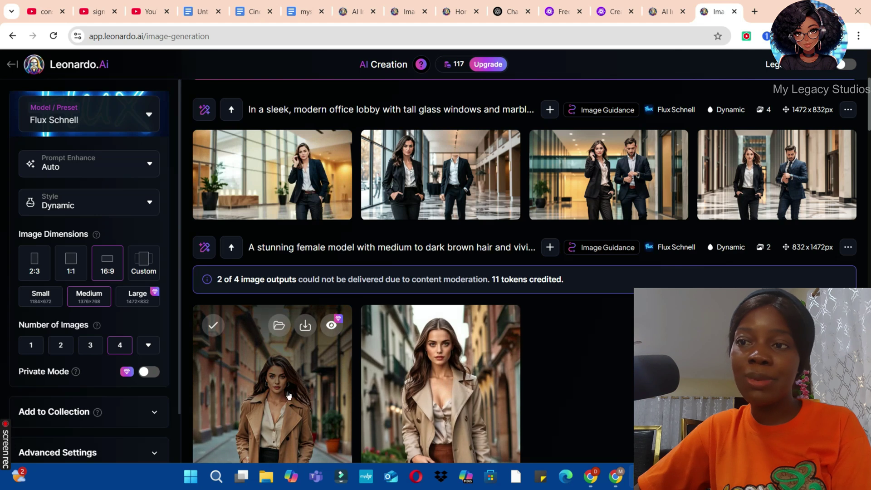
pyautogui.click(292, 181)
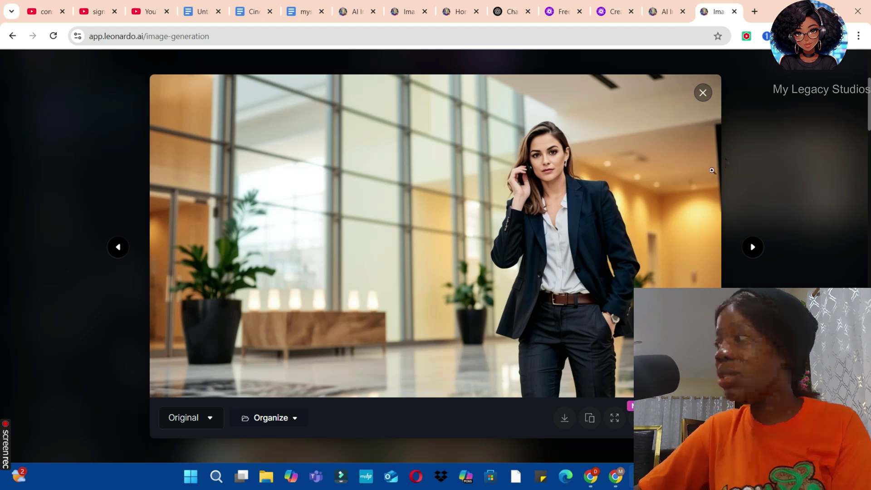
pyautogui.click(704, 92)
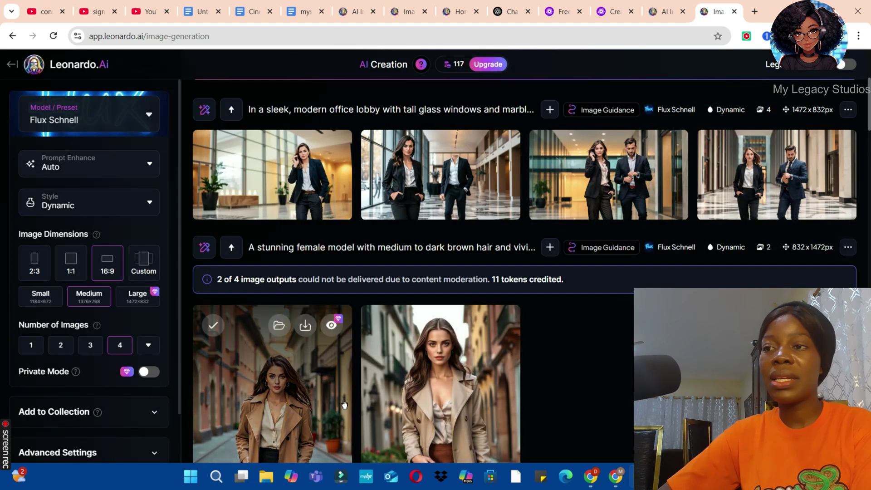
pyautogui.click(574, 176)
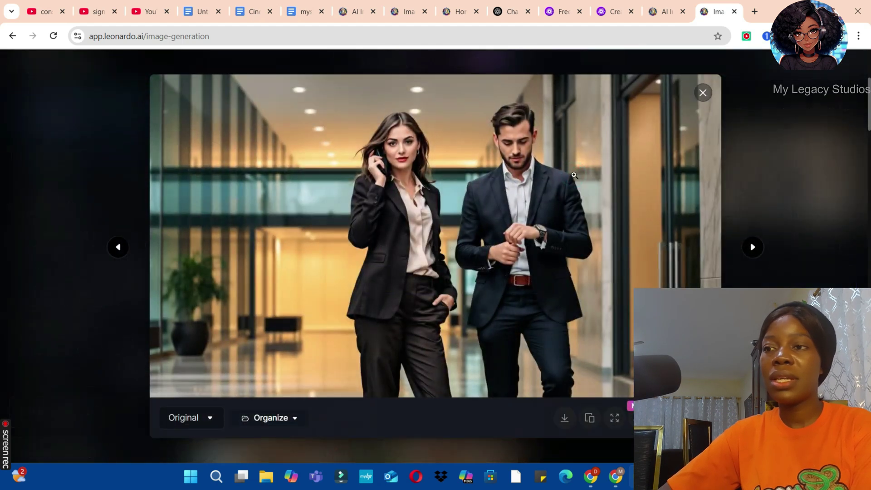
pyautogui.click(753, 247)
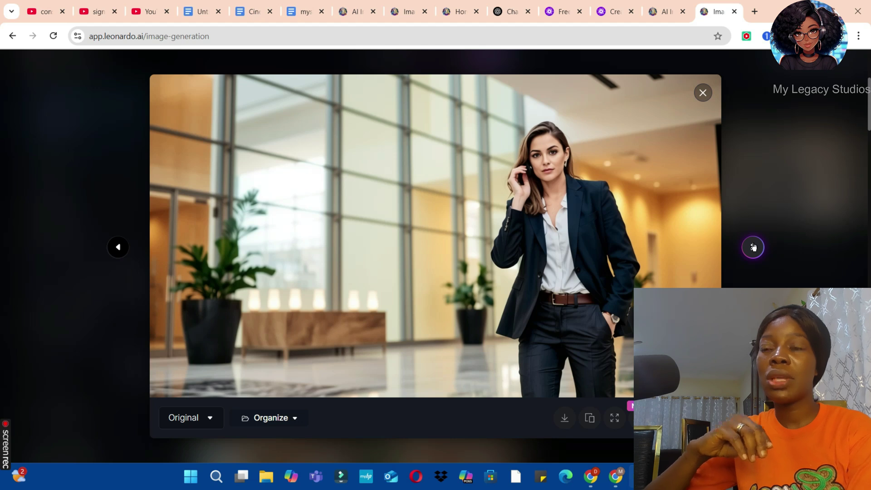
pyautogui.click(706, 97)
pyautogui.moveTo(864, 132); pyautogui.dragTo(866, 81)
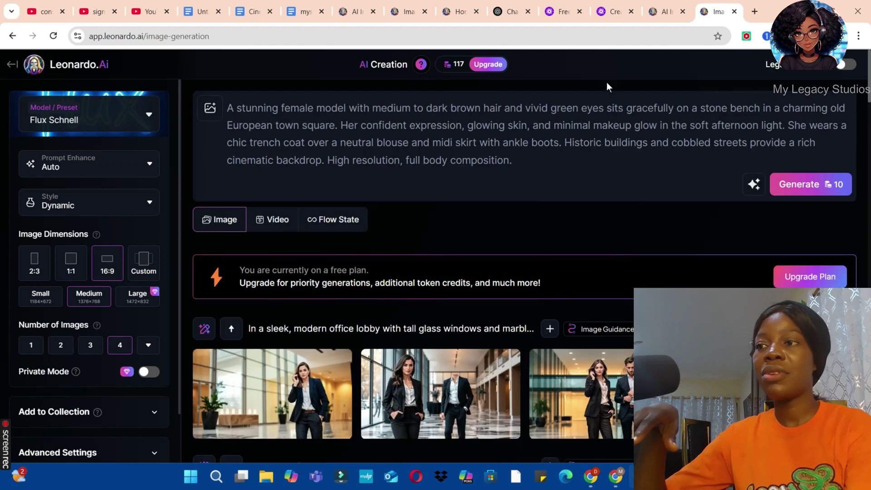
# Delete the old trench-coat prompt and choose Style Reference as the image guidance type.
pyautogui.doubleClick(443, 143)
pyautogui.hotkey('ctrl', 'a')
pyautogui.press('BackSpace')
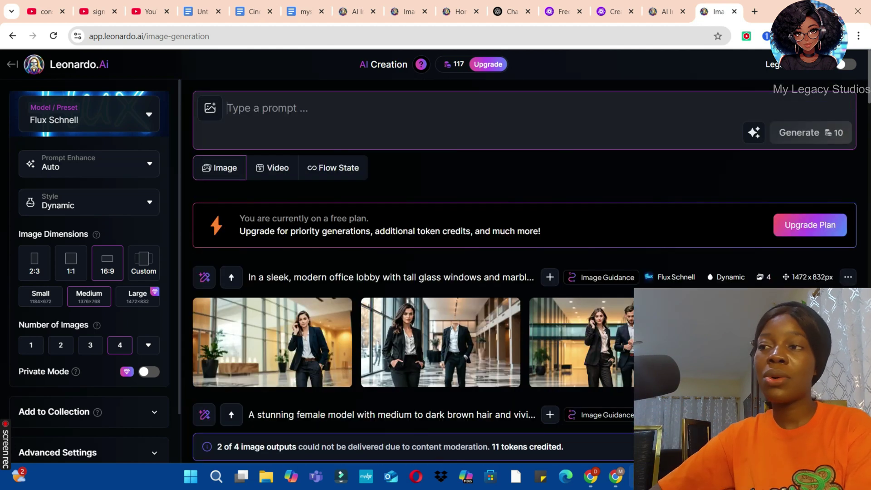
pyautogui.click(210, 108)
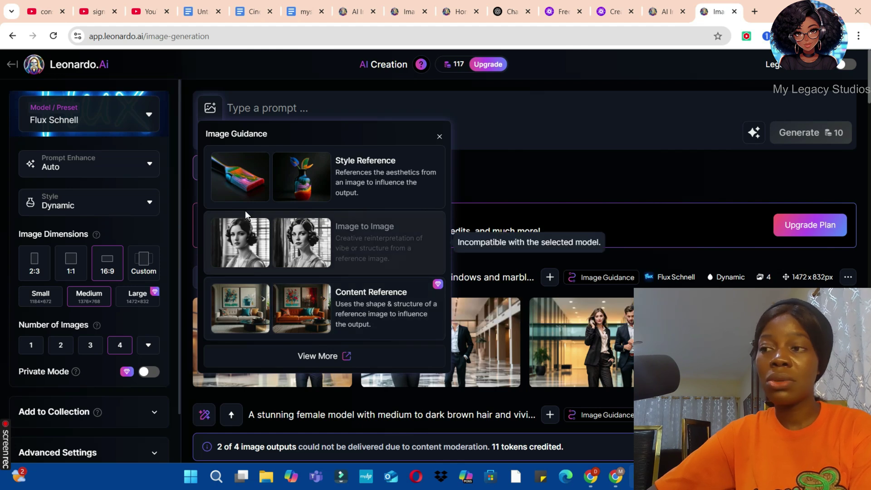
pyautogui.click(260, 179)
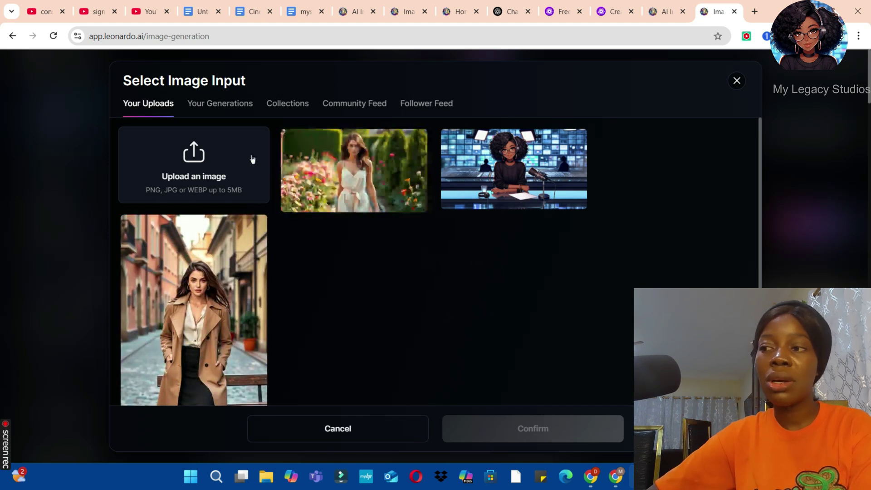
# Upload the Flux_Schnell trench-coat image from Downloads as the style reference, then go back to ChatGPT.
pyautogui.click(179, 178)
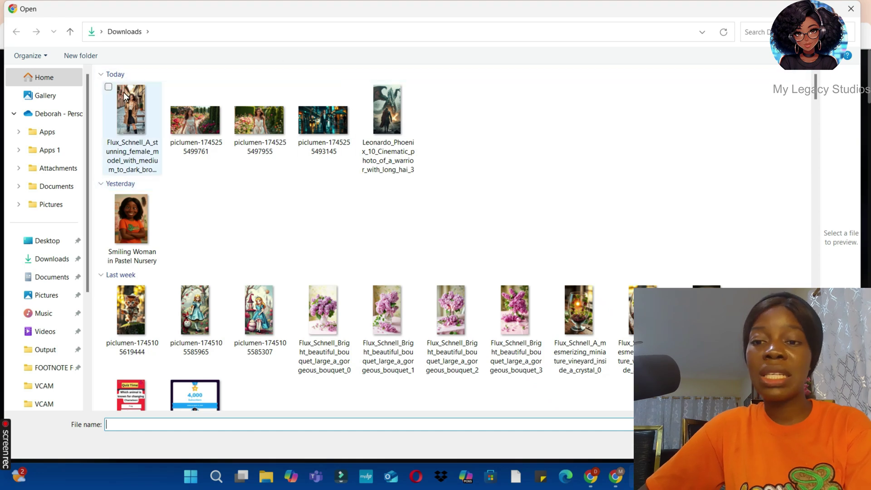
pyautogui.click(131, 111)
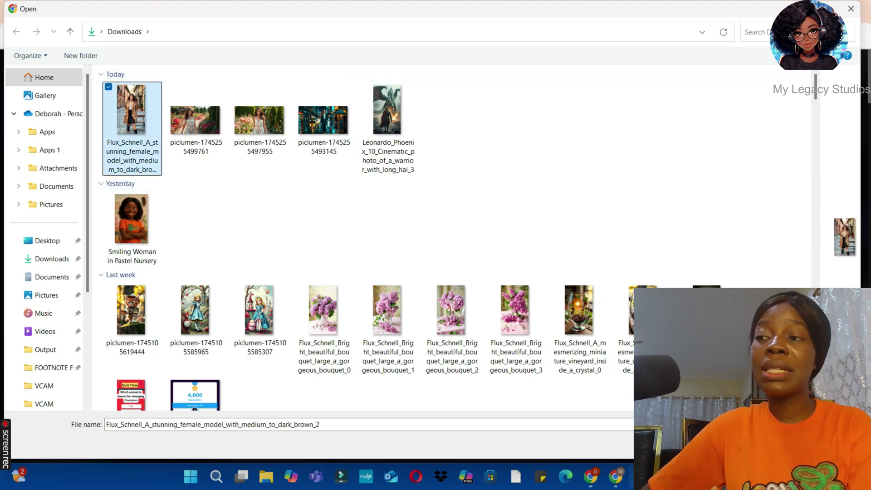
pyautogui.press('Return')
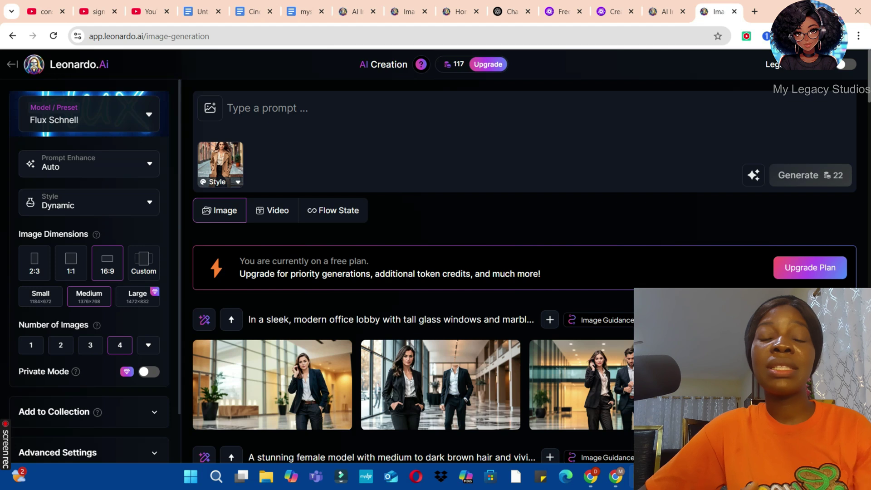
pyautogui.moveTo(222, 173)
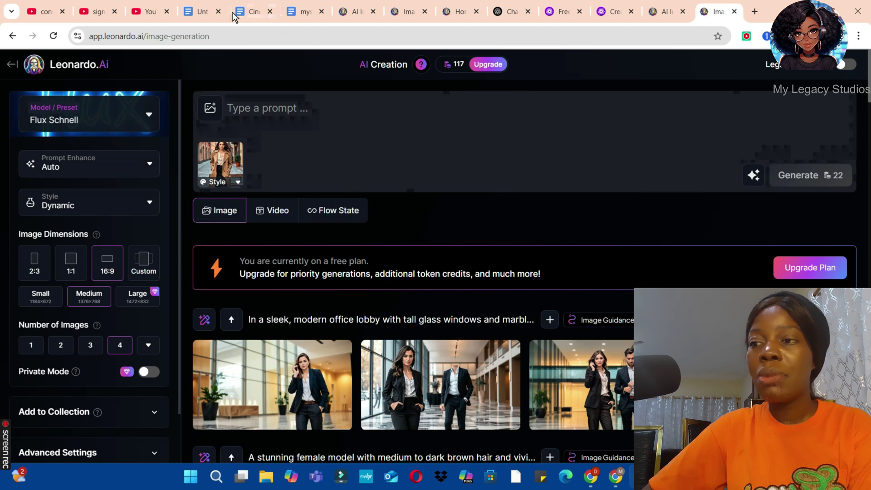
pyautogui.click(507, 12)
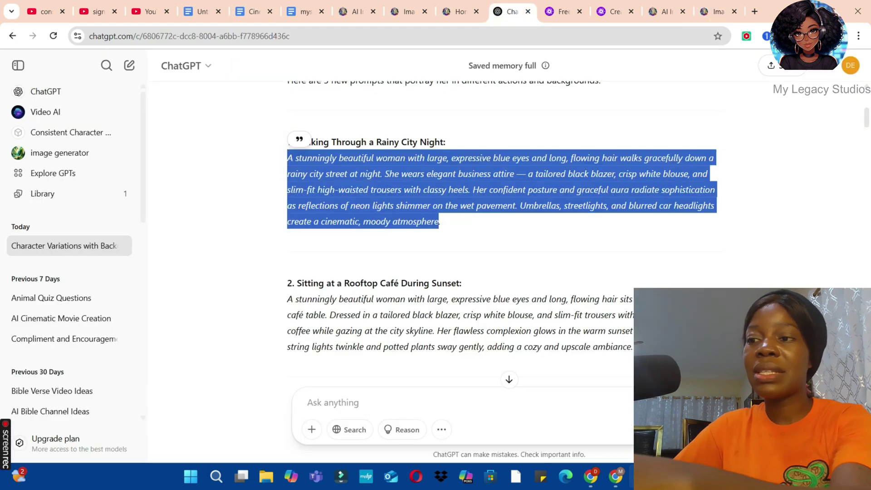
# Copy the Sitting at a Rooftop Café During Sunset prompt paragraph and return to Leonardo.Ai.
pyautogui.click(358, 305)
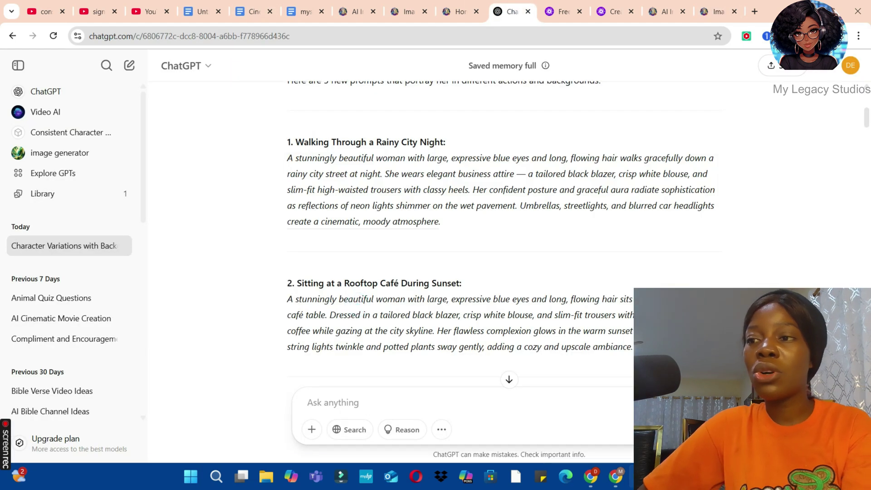
pyautogui.scroll(-2, 674, 184)
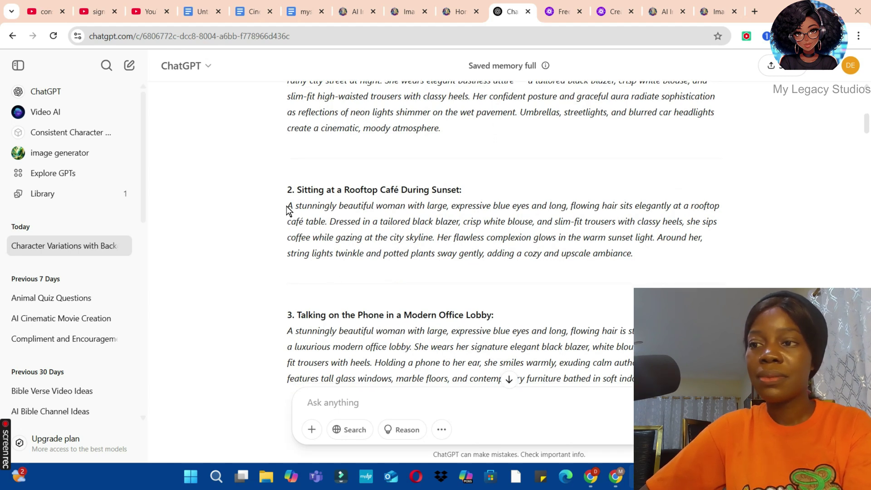
pyautogui.moveTo(287, 206); pyautogui.dragTo(634, 254)
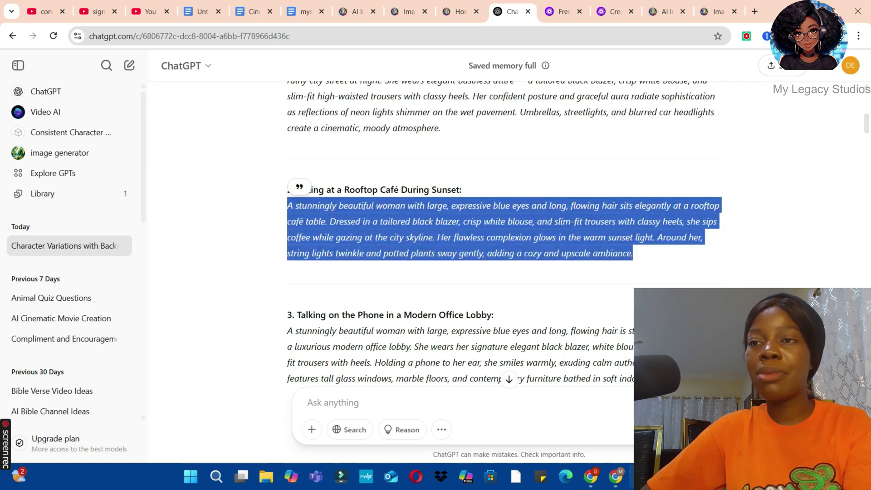
pyautogui.rightClick(537, 238)
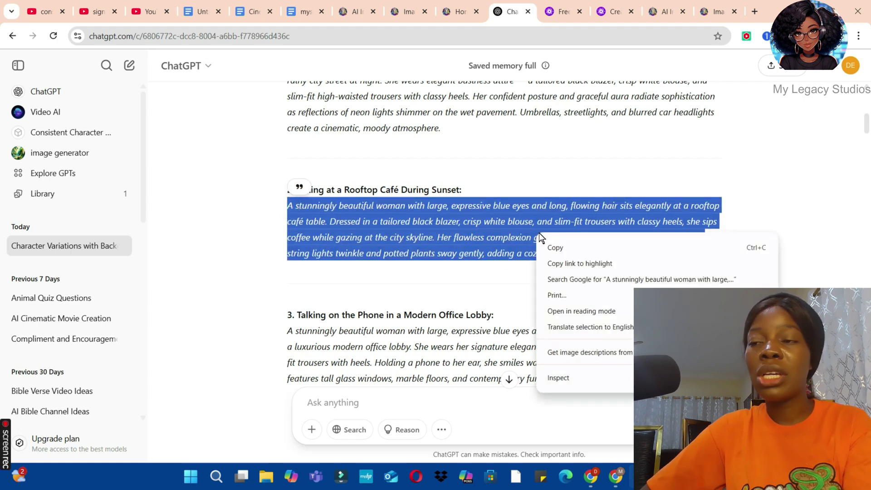
pyautogui.click(553, 242)
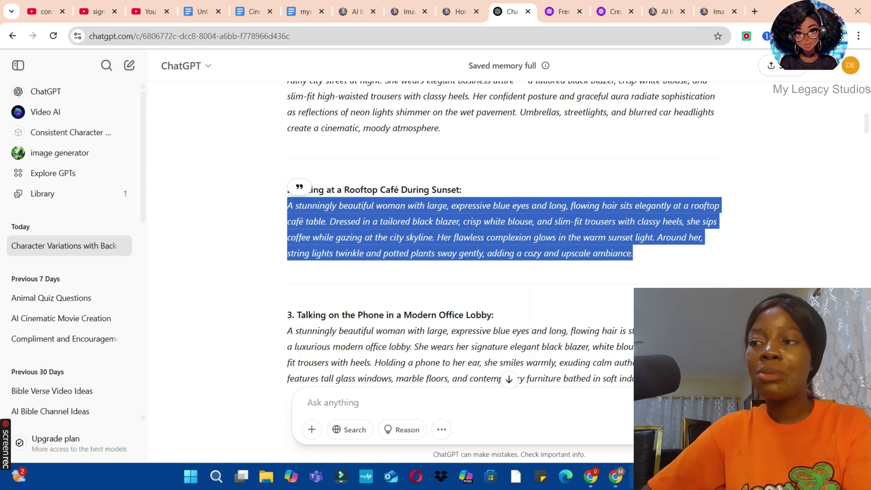
pyautogui.click(713, 14)
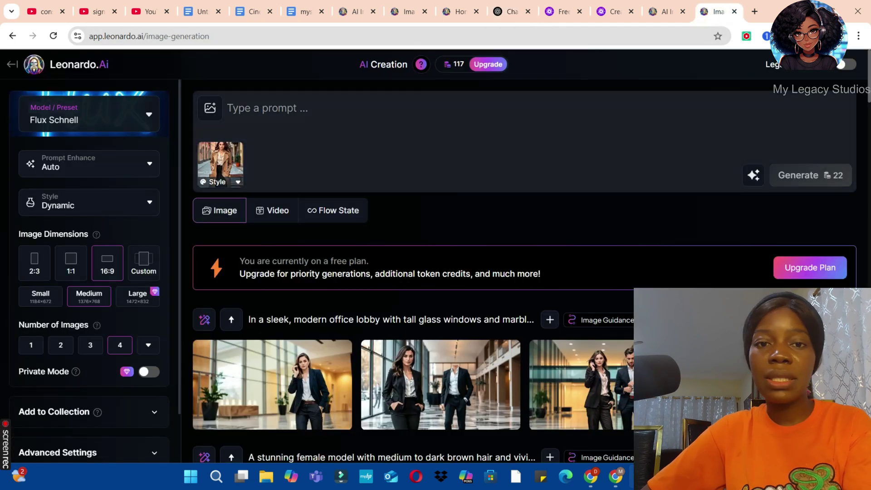
# Paste the rooftop café prompt and generate four images with the trench-coat style reference.
pyautogui.rightClick(320, 154)
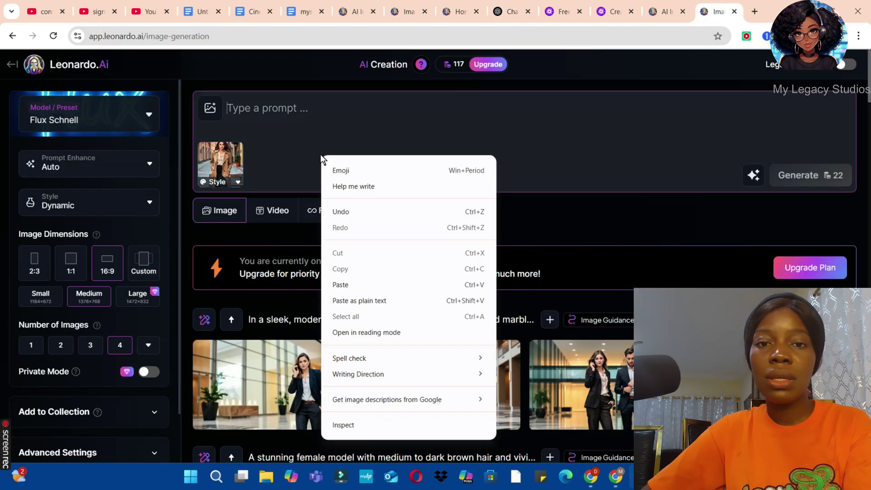
pyautogui.click(355, 285)
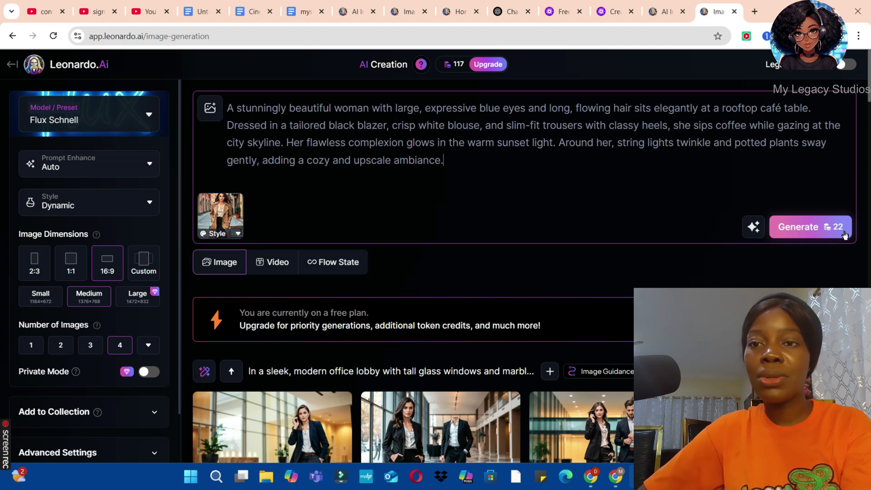
pyautogui.click(801, 230)
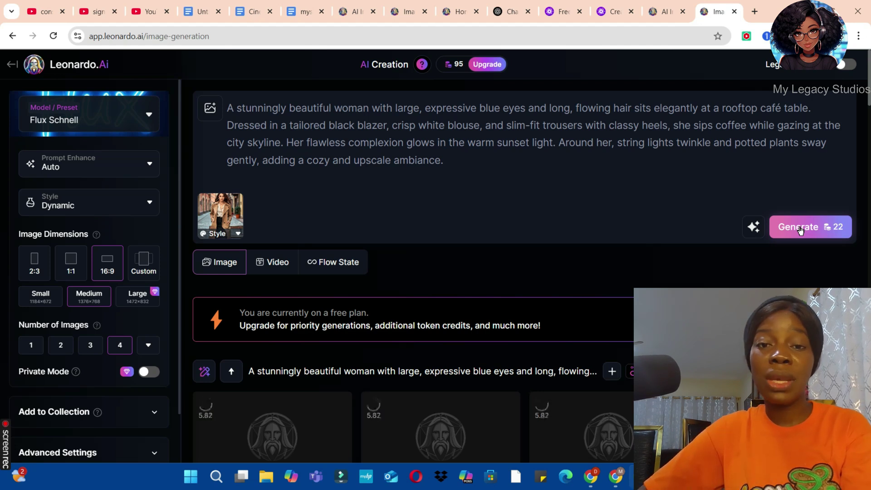
# View the four rooftop café images full size, then close the viewer and scroll back up.
pyautogui.scroll(-3, 869, 93)
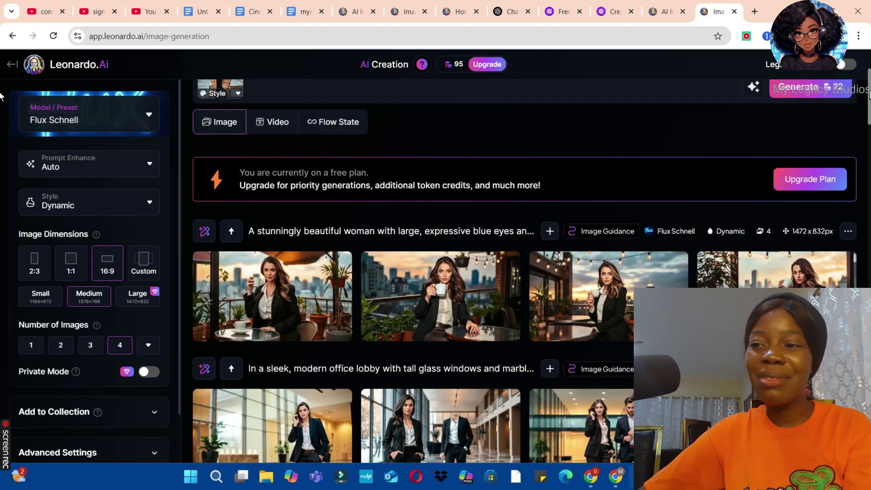
pyautogui.click(310, 289)
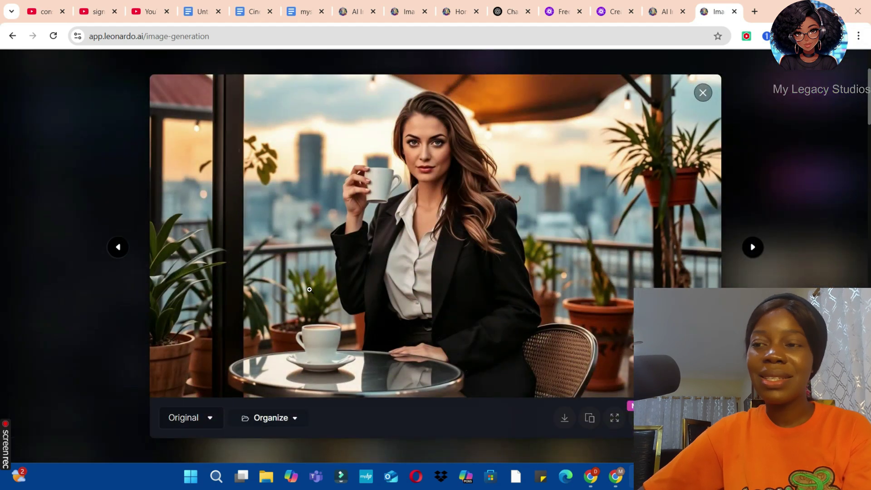
pyautogui.press('Right')
pyautogui.press('Right')
pyautogui.press('Right')
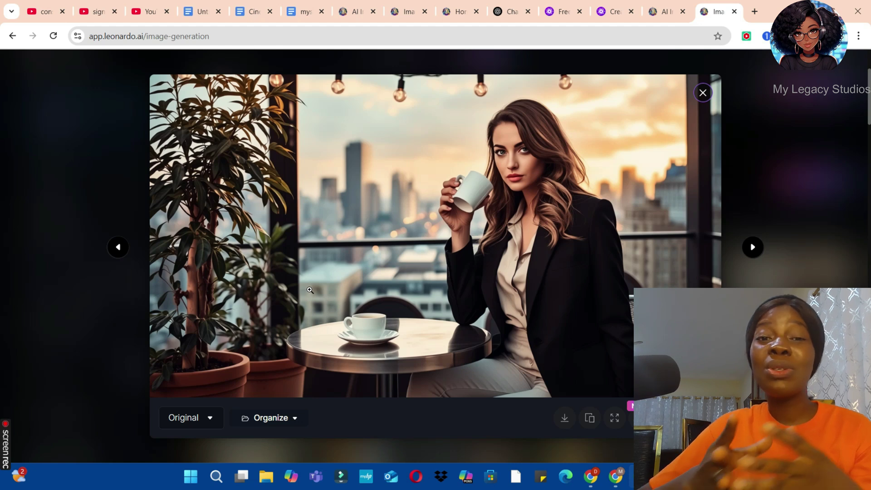
pyautogui.click(862, 143)
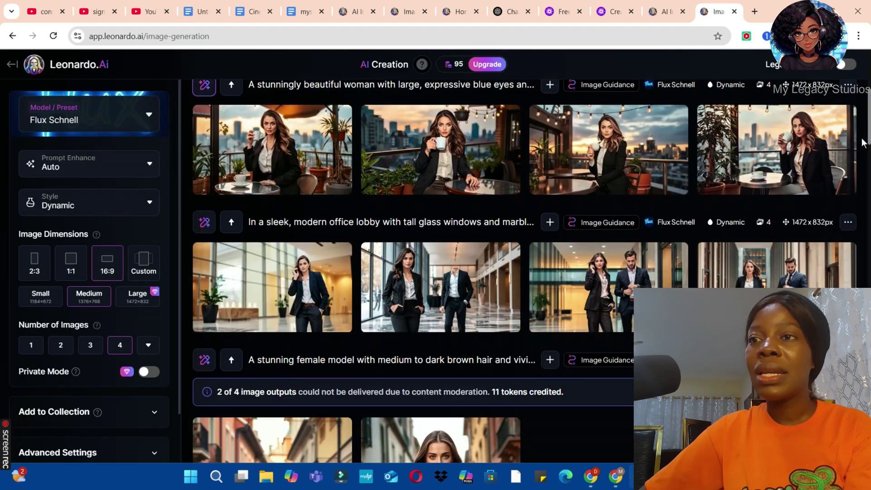
pyautogui.scroll(5, 794, 114)
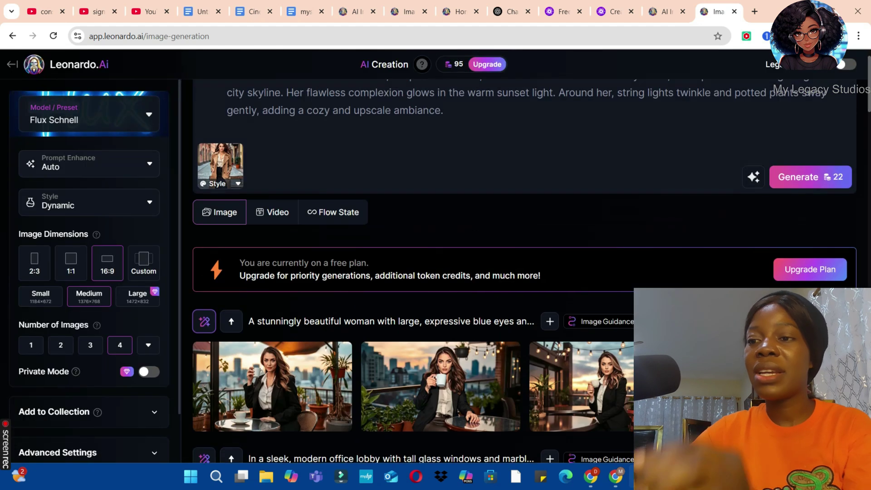
# Copy the section 3 Talking on the Phone in a Modern Office Lobby prompt and return to Leonardo.Ai.
pyautogui.click(504, 14)
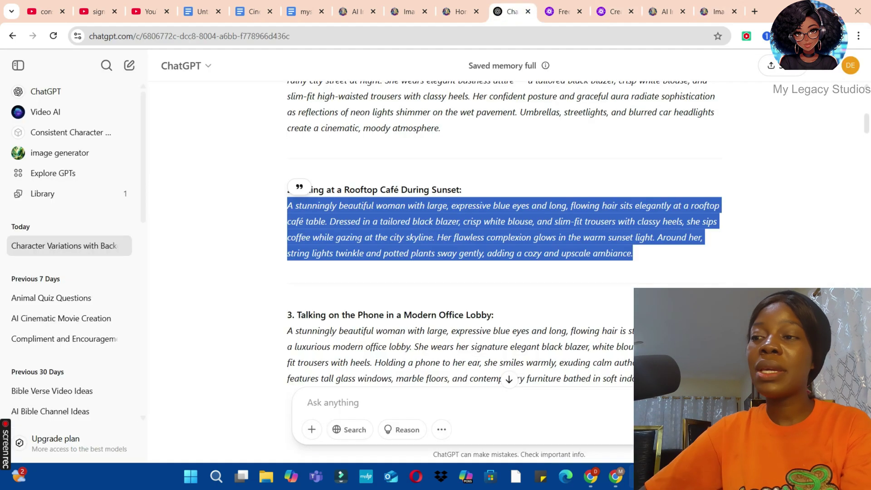
pyautogui.scroll(-2, 431, 273)
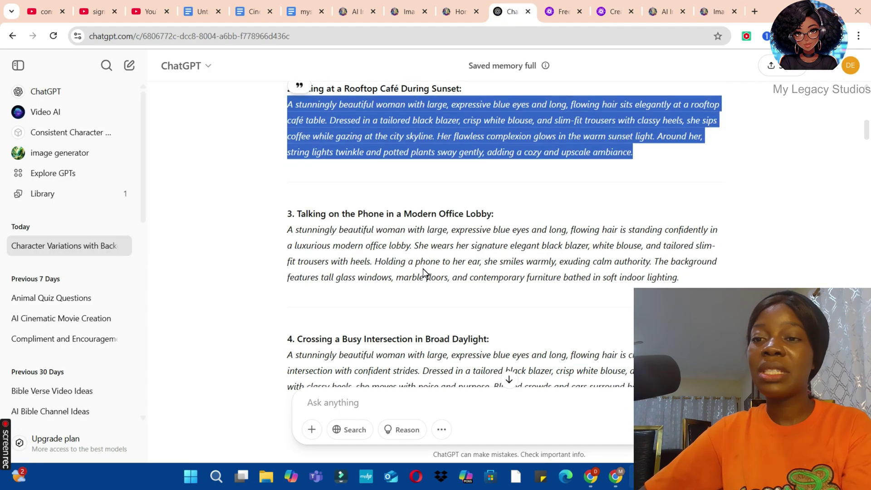
pyautogui.click(290, 233)
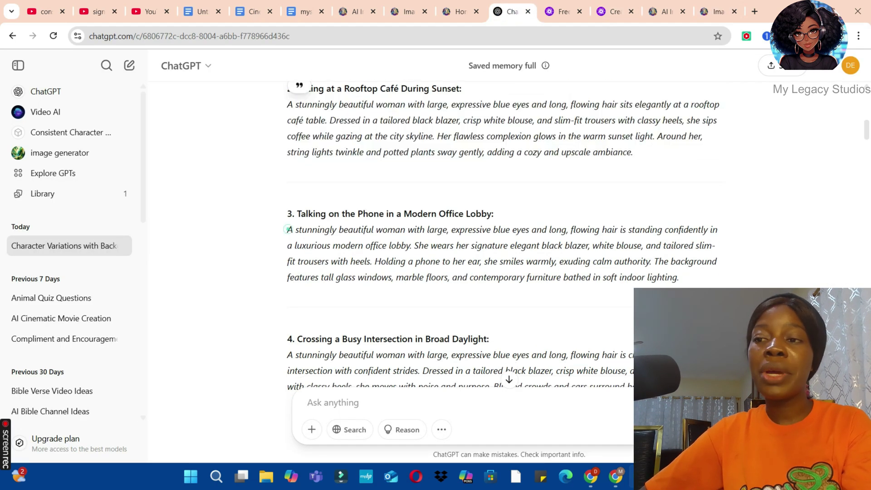
pyautogui.moveTo(288, 230); pyautogui.dragTo(692, 276)
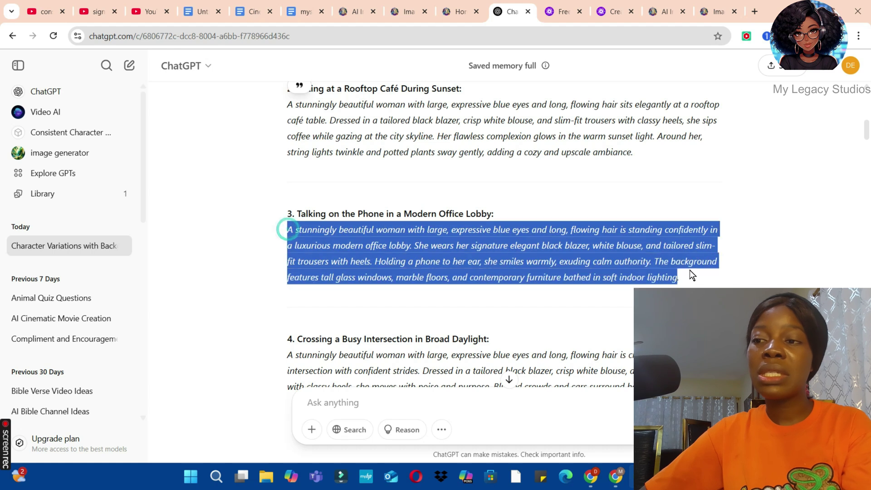
pyautogui.rightClick(646, 255)
pyautogui.click(553, 266)
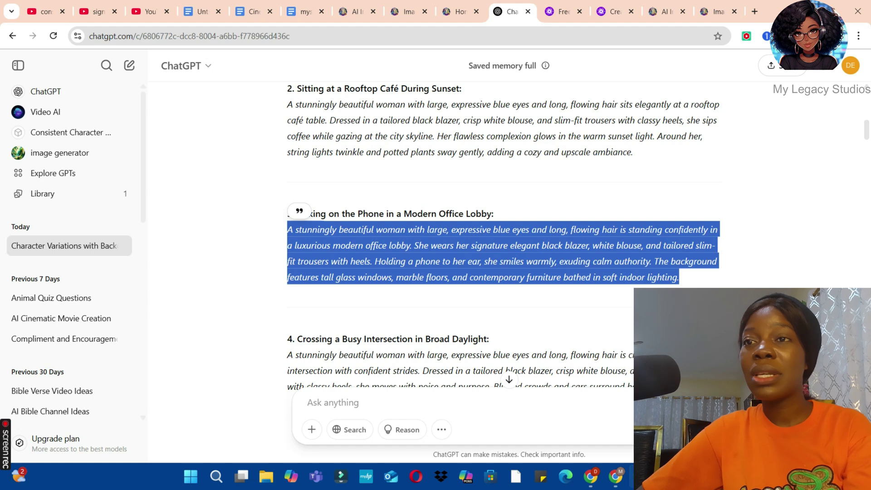
pyautogui.rightClick(540, 259)
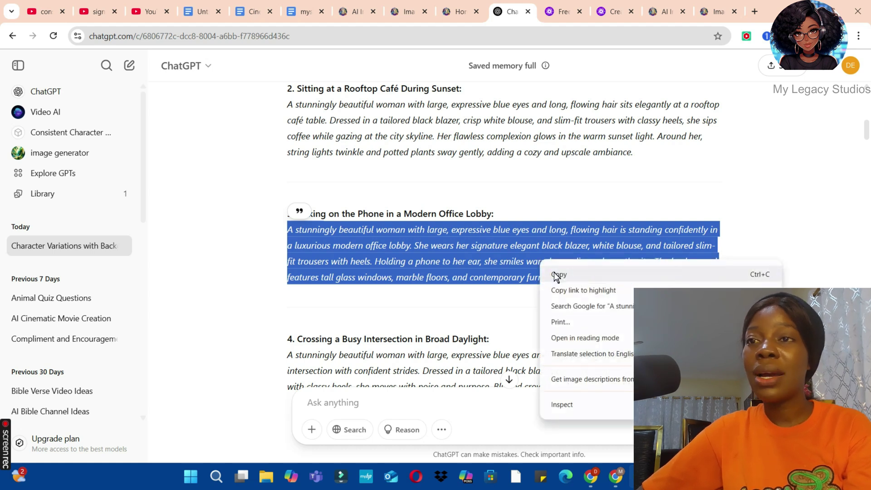
pyautogui.click(554, 271)
pyautogui.hotkey('ctrl', '9')
pyautogui.doubleClick(416, 111)
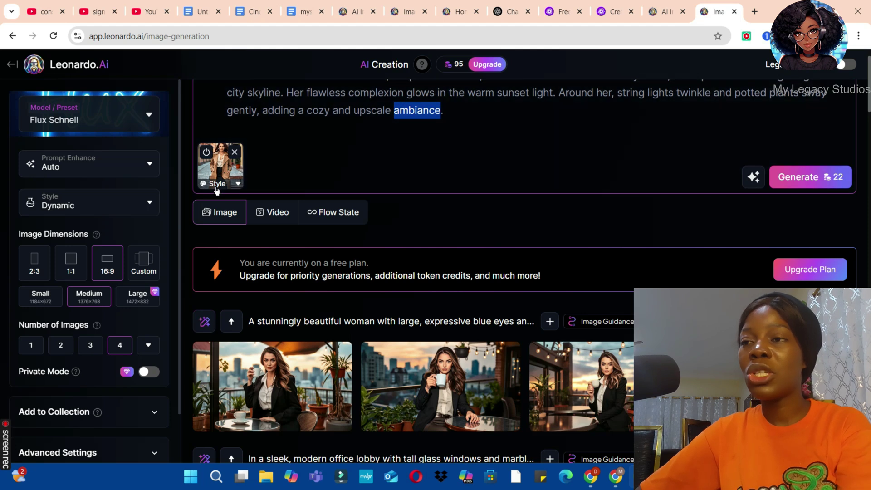
# Replace the rooftop café prompt with the office-lobby phone-call prompt and generate four images.
pyautogui.hotkey('ctrl', 'a')
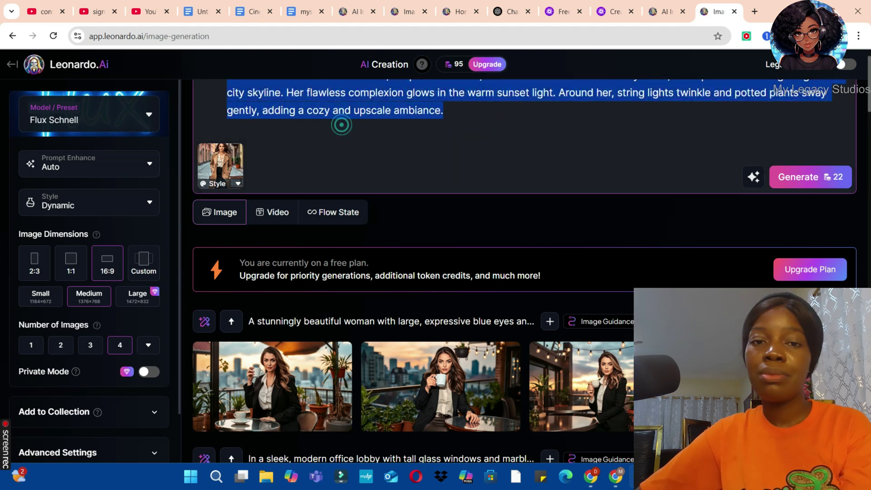
pyautogui.press('BackSpace')
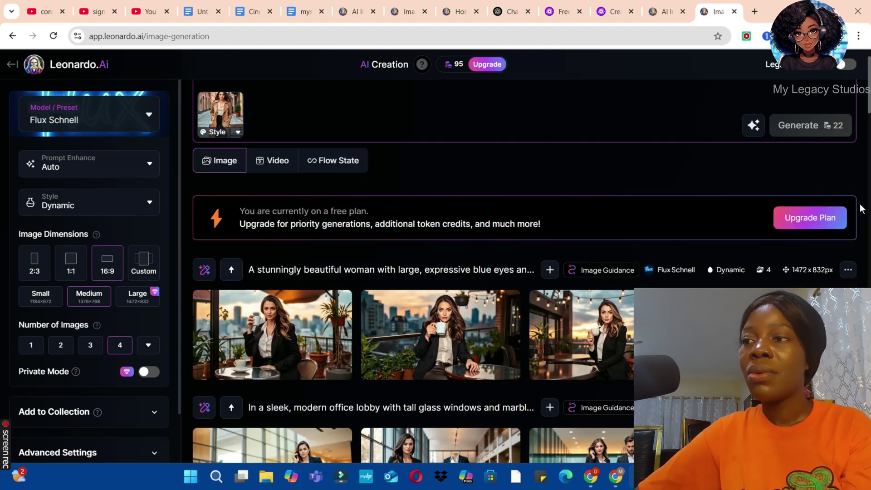
pyautogui.scroll(1, 1, 80)
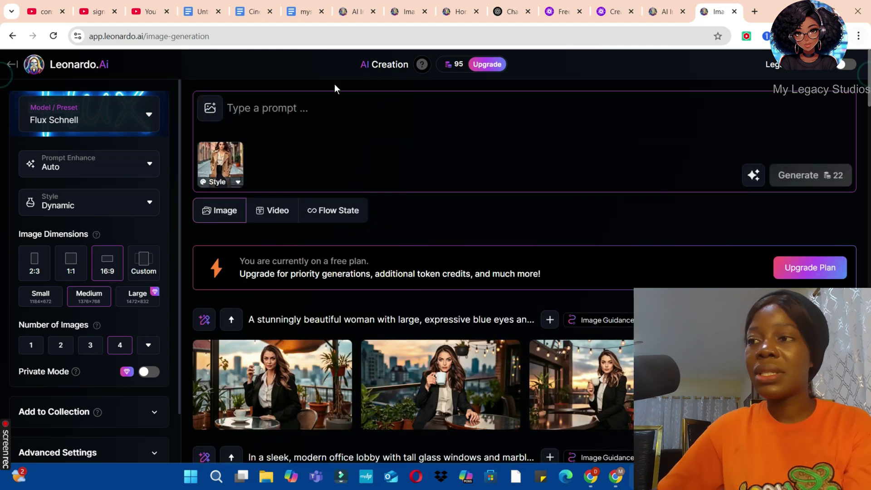
pyautogui.rightClick(314, 112)
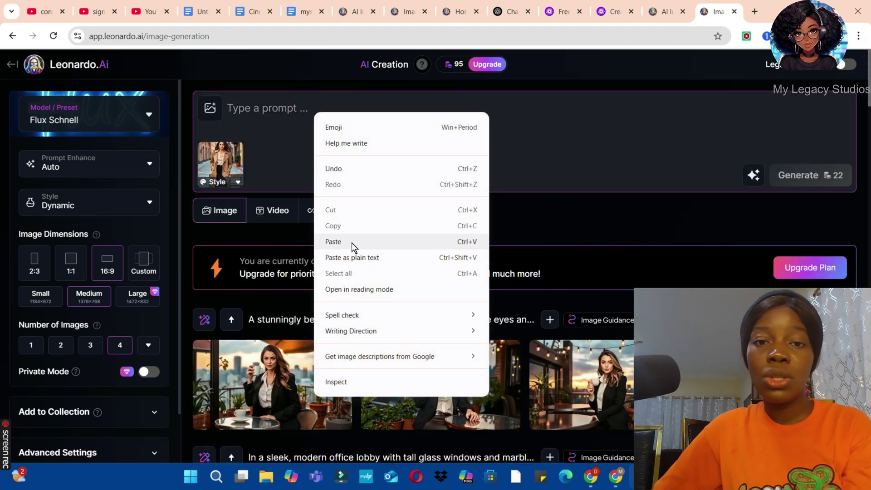
pyautogui.click(350, 243)
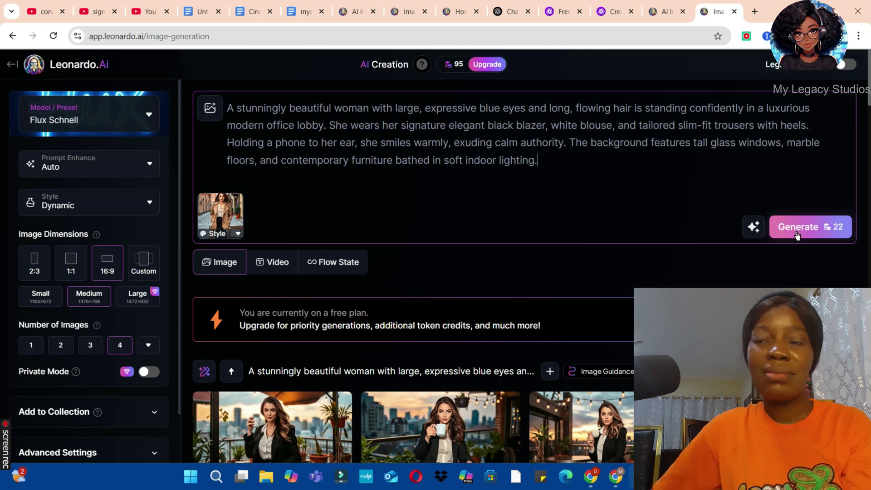
pyautogui.click(797, 235)
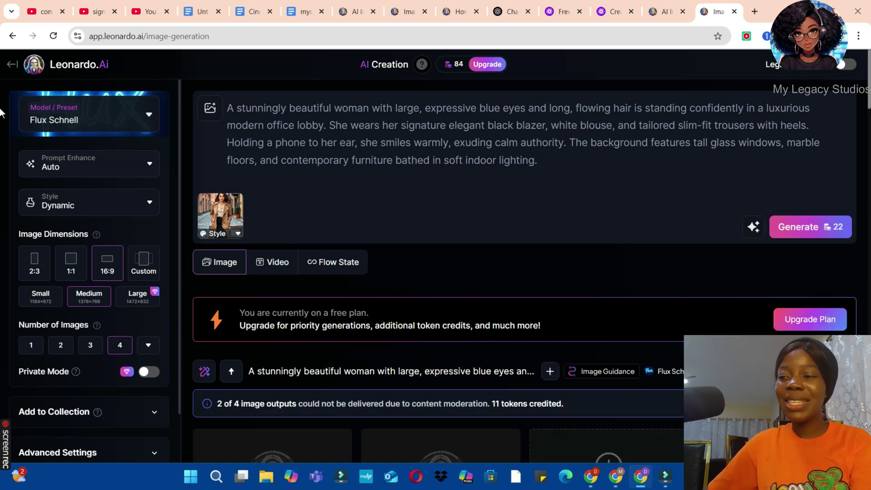
pyautogui.scroll(-6, 303, 248)
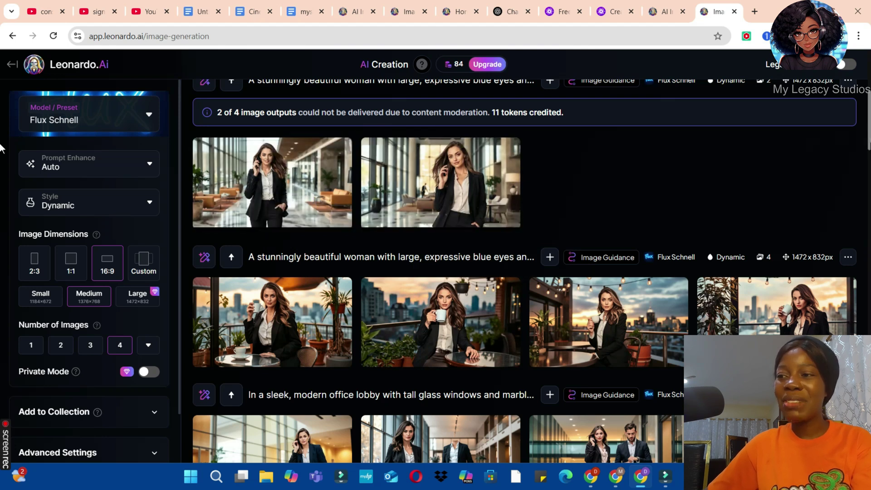
pyautogui.scroll(-4, 866, 168)
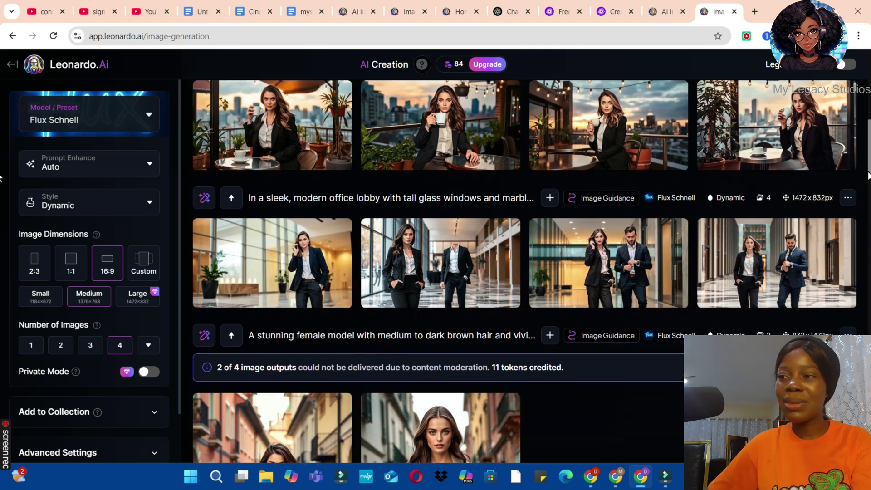
pyautogui.scroll(1, 866, 169)
pyautogui.scroll(3, 866, 169)
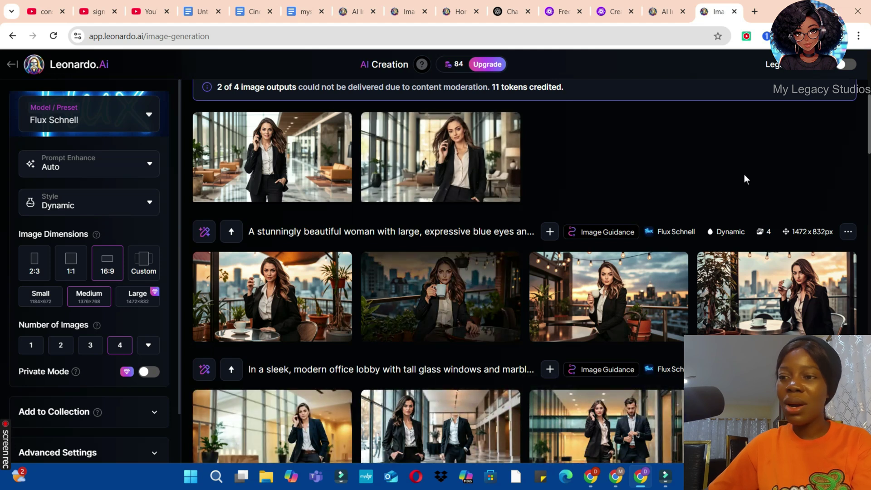
pyautogui.scroll(-15, 1, 145)
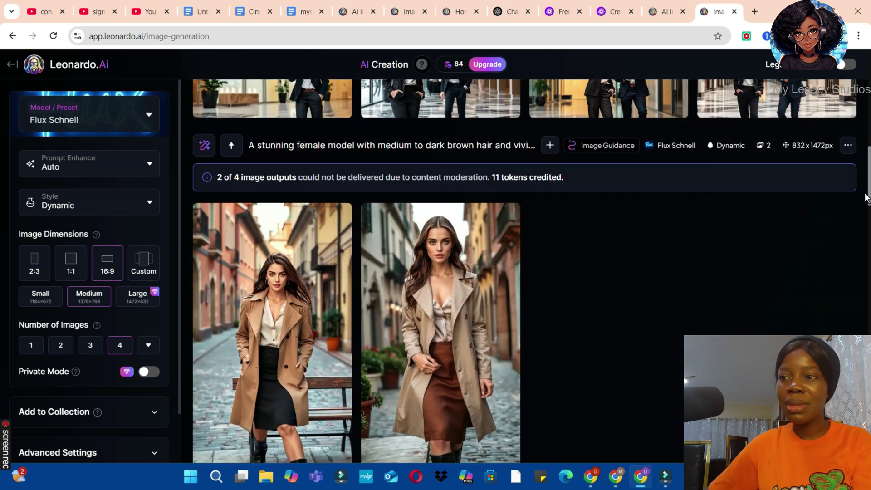
pyautogui.scroll(10, 2, 190)
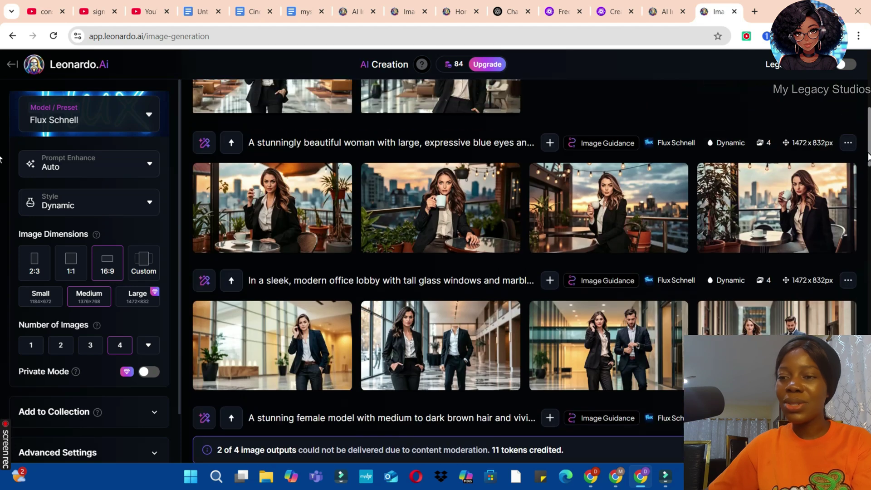
pyautogui.scroll(4, 845, 118)
pyautogui.scroll(-5, 850, 140)
pyautogui.scroll(2, 849, 149)
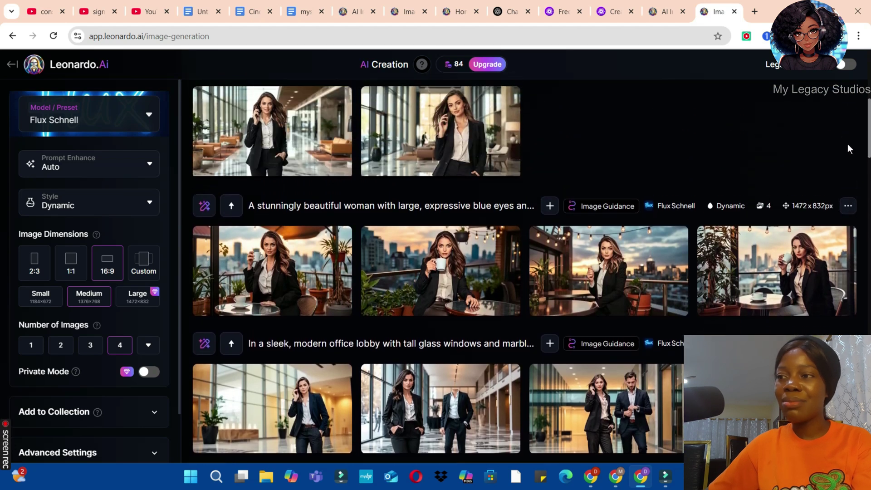